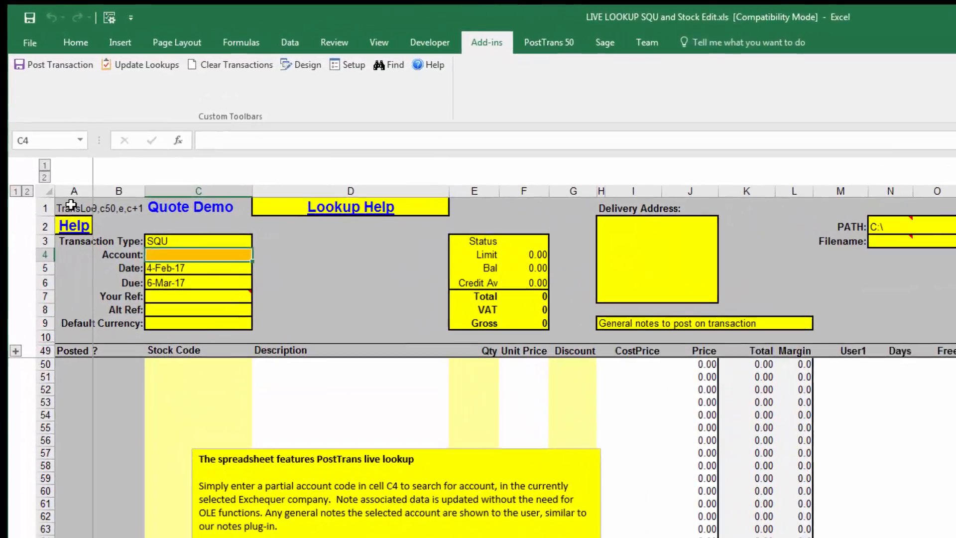
- Inspect the lookup settings stored in cells A1 and B1 of the quote sheet
left_click(48, 139)
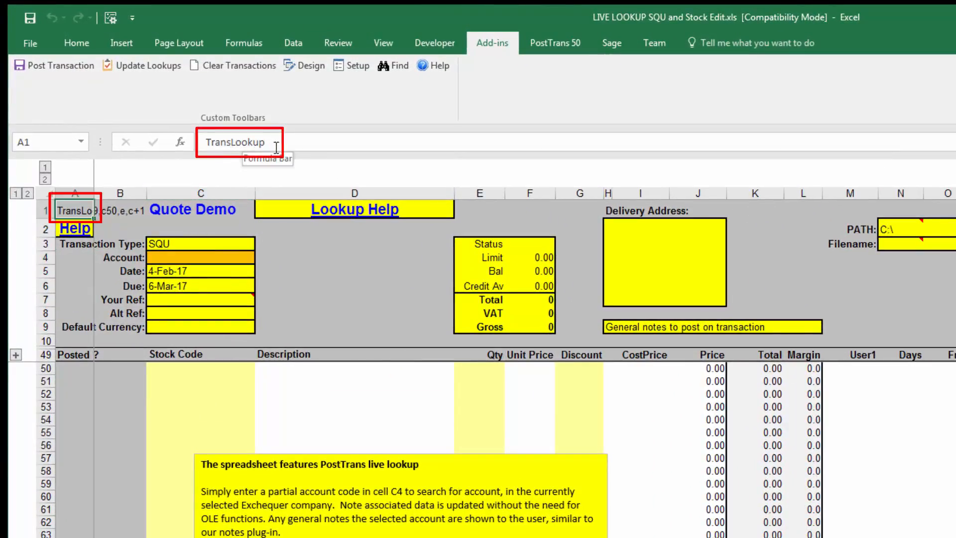
left_click_drag(276, 142, 202, 144)
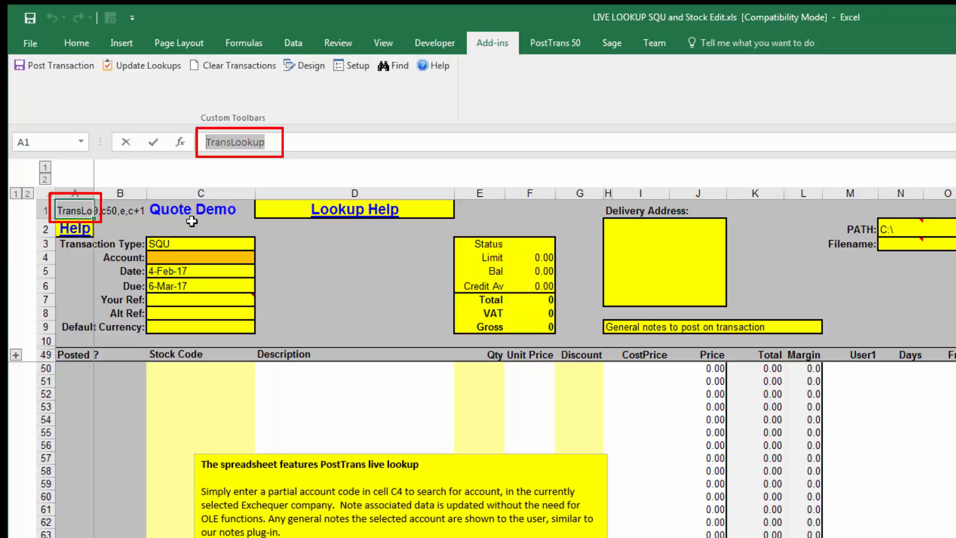
left_click(116, 213)
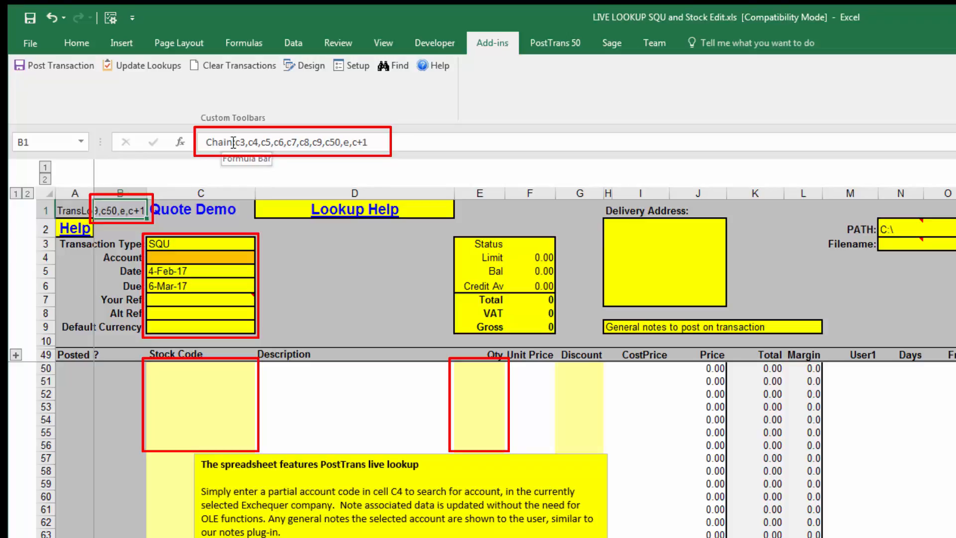
left_click(285, 271)
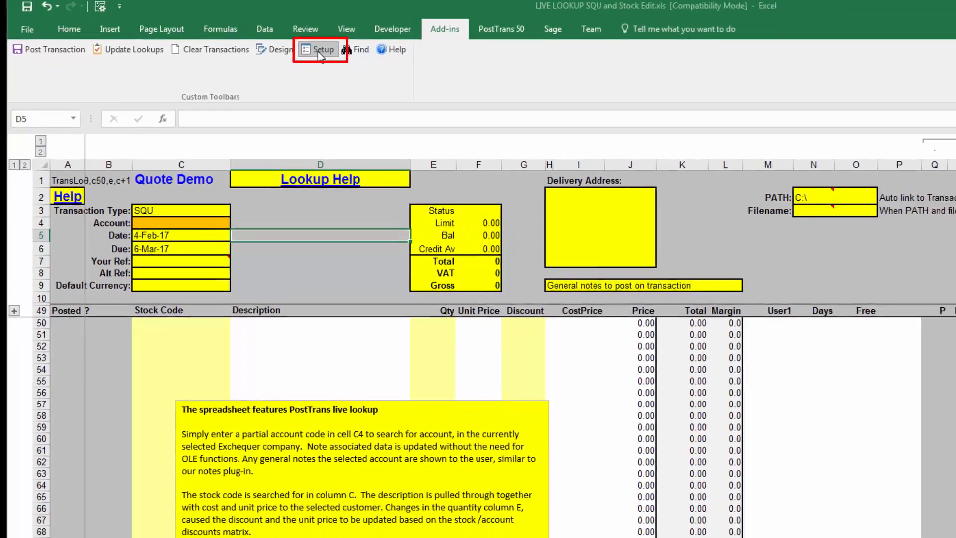
- Open the PostTrans system setup, review the In-Cell Searching stock mappings, and open the In-Cell Searching Settings
left_click(354, 70)
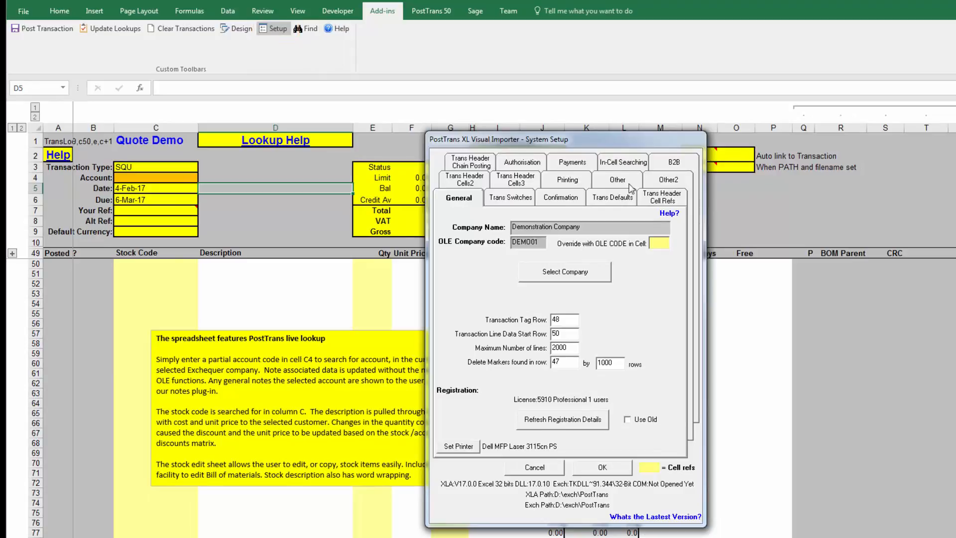
left_click(626, 168)
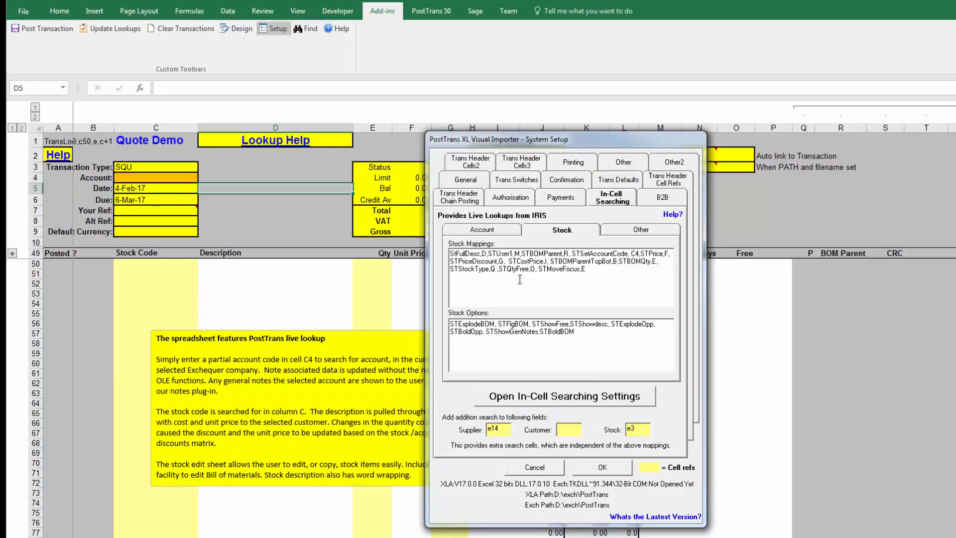
left_click_drag(587, 269, 451, 252)
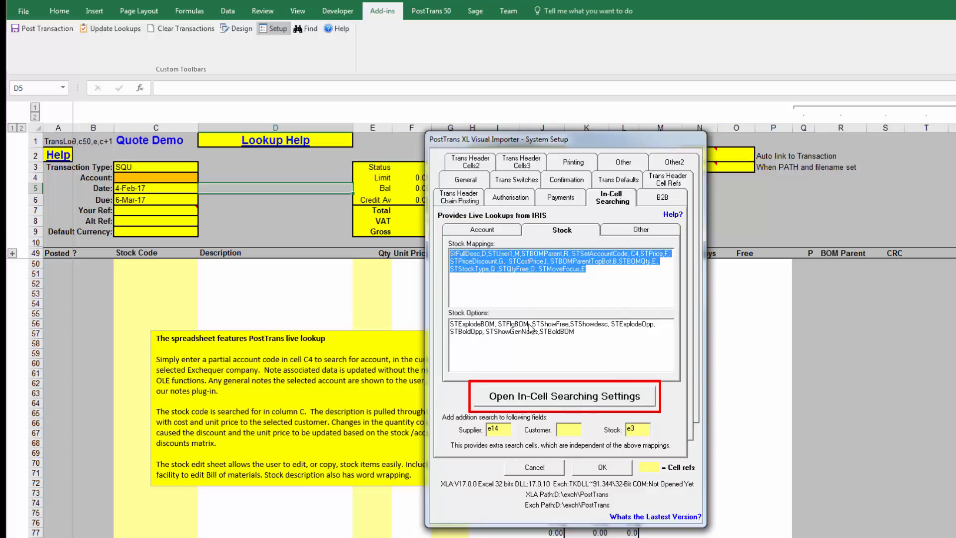
left_click(578, 398)
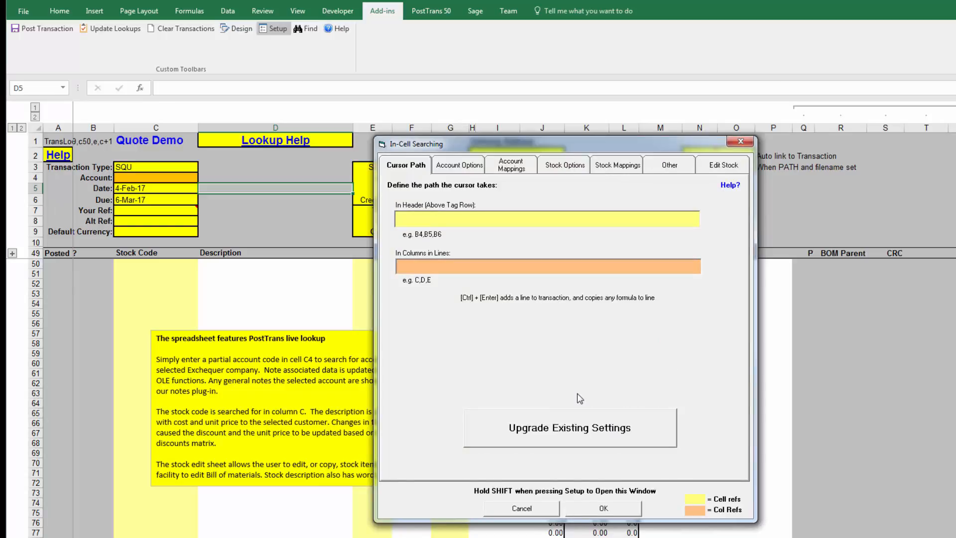
- Browse through the In-Cell Searching settings tabs from Account Mappings to Other and back to Cursor Path
left_click(508, 168)
left_click(665, 170)
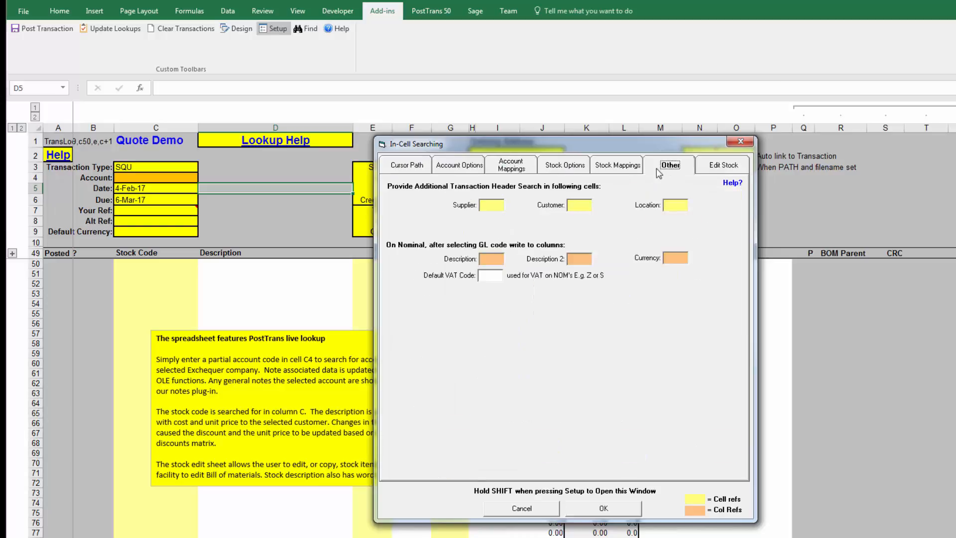
left_click(626, 169)
left_click(564, 172)
left_click(437, 172)
left_click(411, 173)
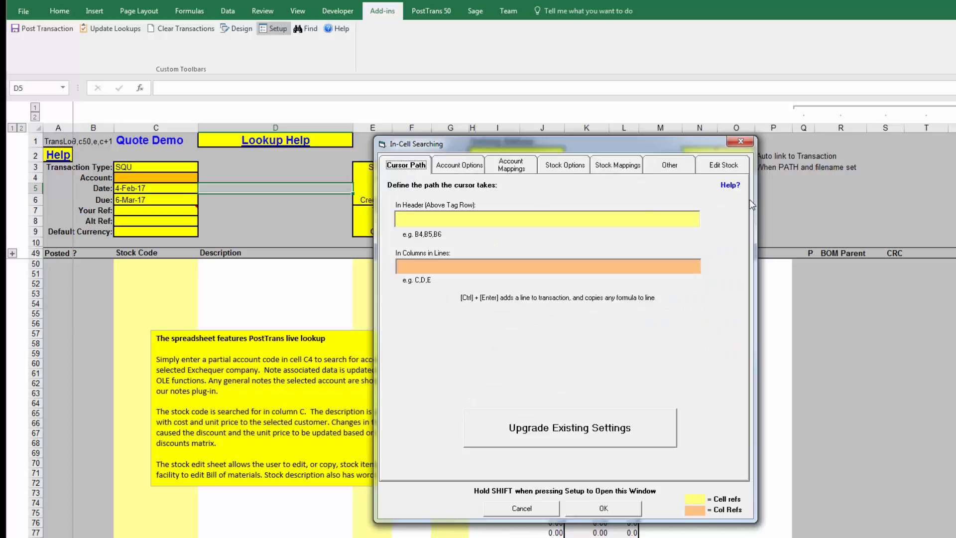
- Open the Cursor Path help page, close the settings dialog, and return to the spreadsheet
left_click(731, 187)
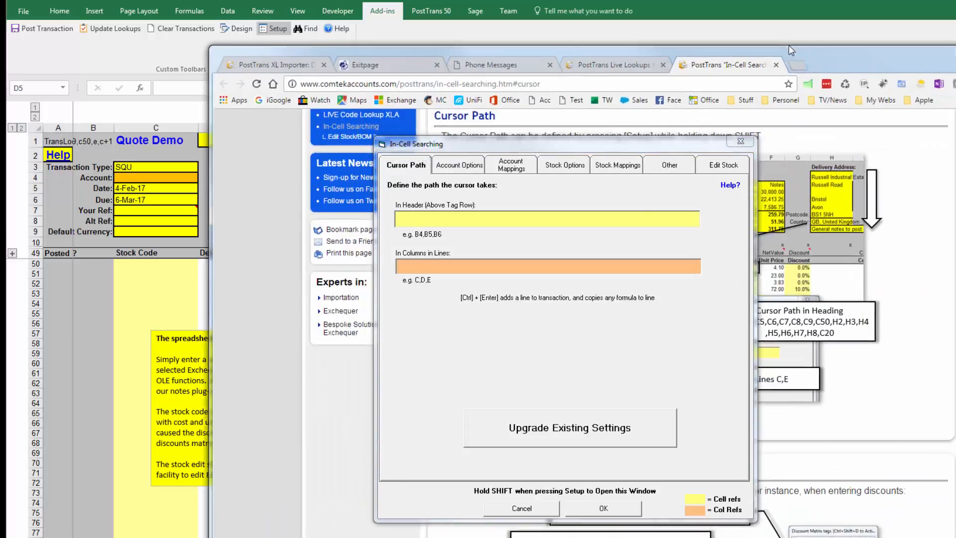
left_click(541, 508)
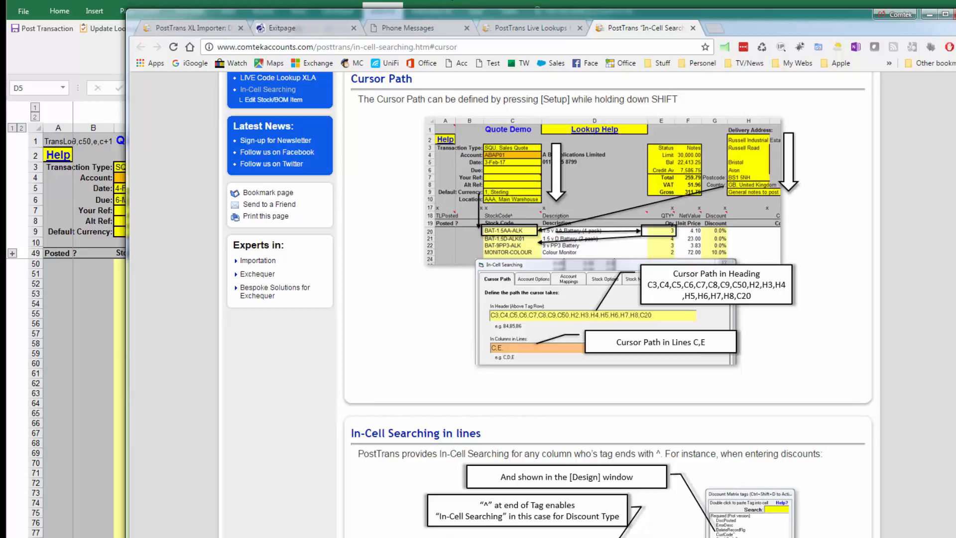
left_click(538, 7)
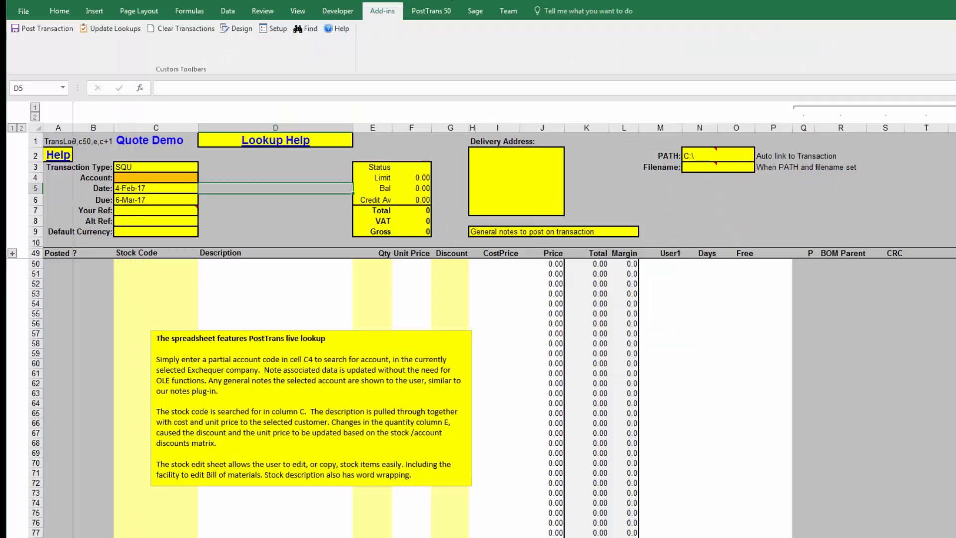
- Reopen the In-Cell Searching settings and upgrade the existing settings to enable In-Cell Searching
left_click(272, 28, "shift")
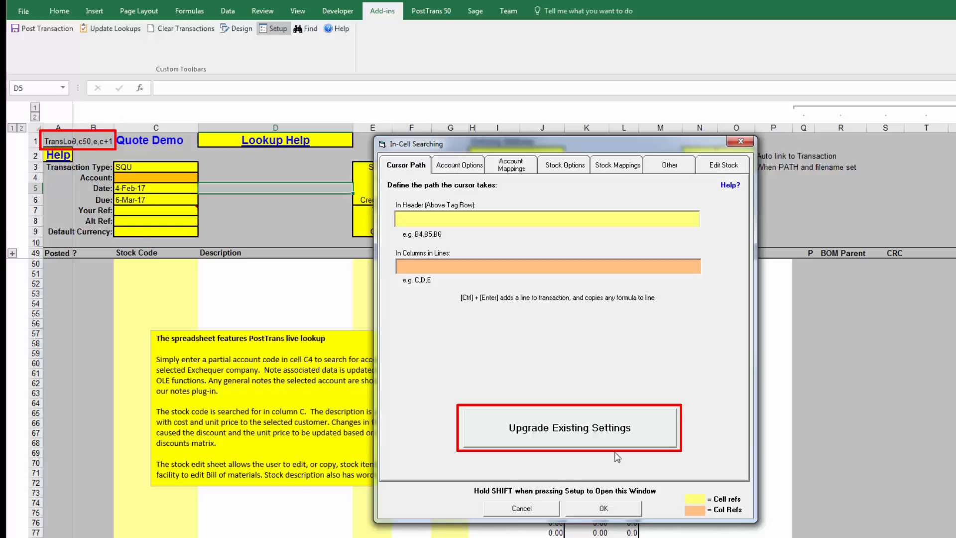
left_click(612, 436)
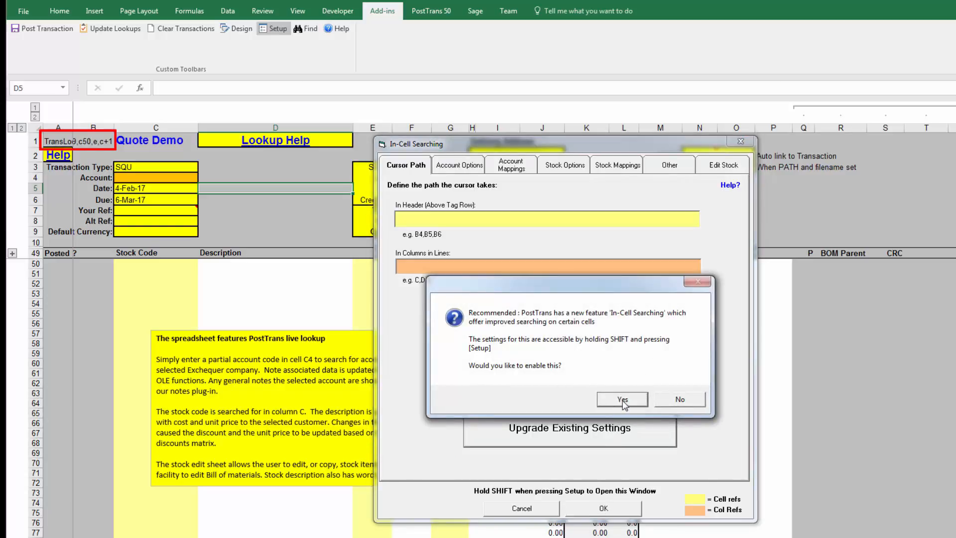
left_click(623, 400)
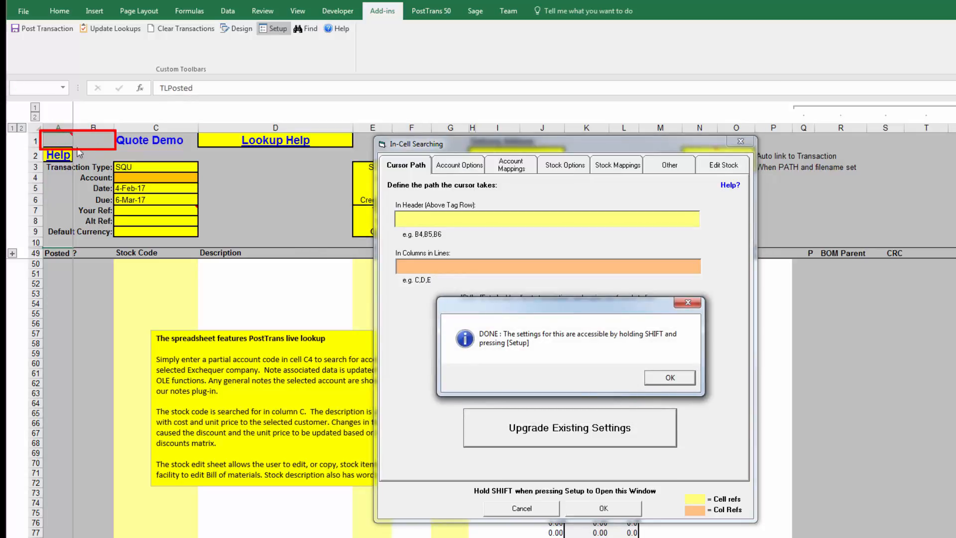
left_click(669, 382)
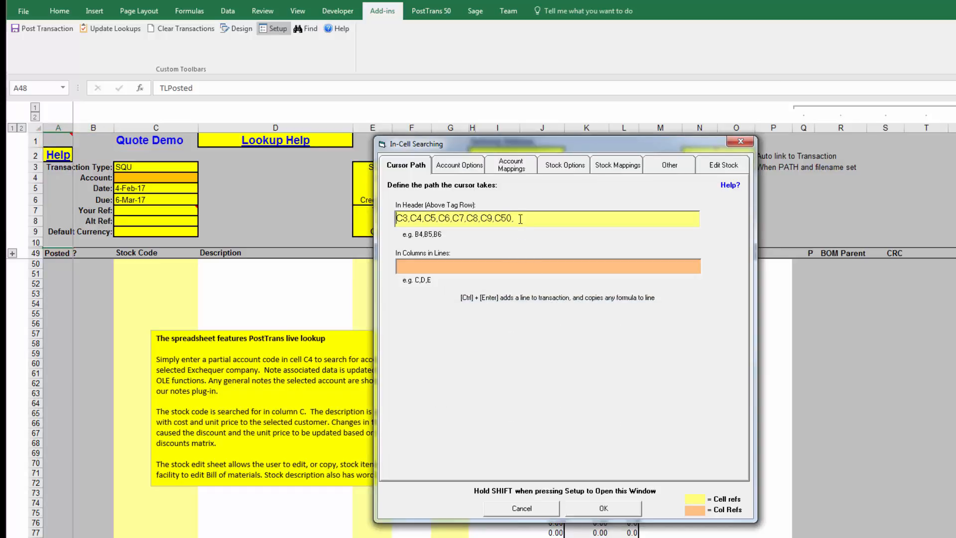
- Set the cursor path in lines to columns c,e,f, keeping the header path C3 to C50
left_click_drag(515, 219, 394, 219)
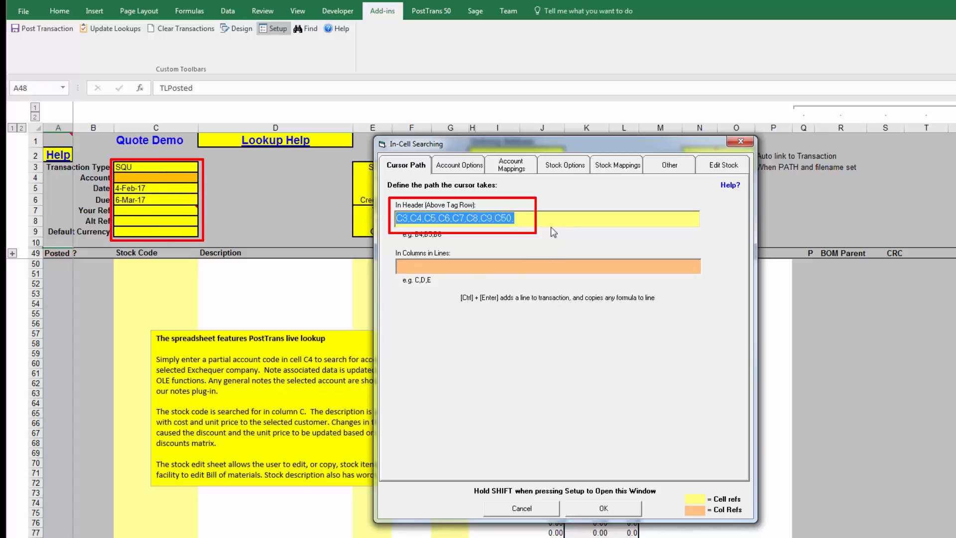
left_click(516, 218)
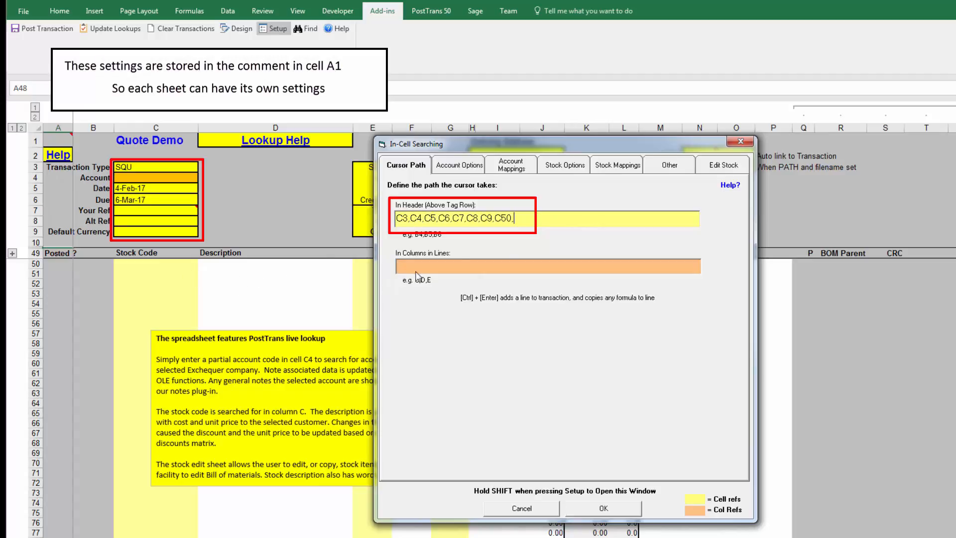
left_click_drag(556, 148, 767, 164)
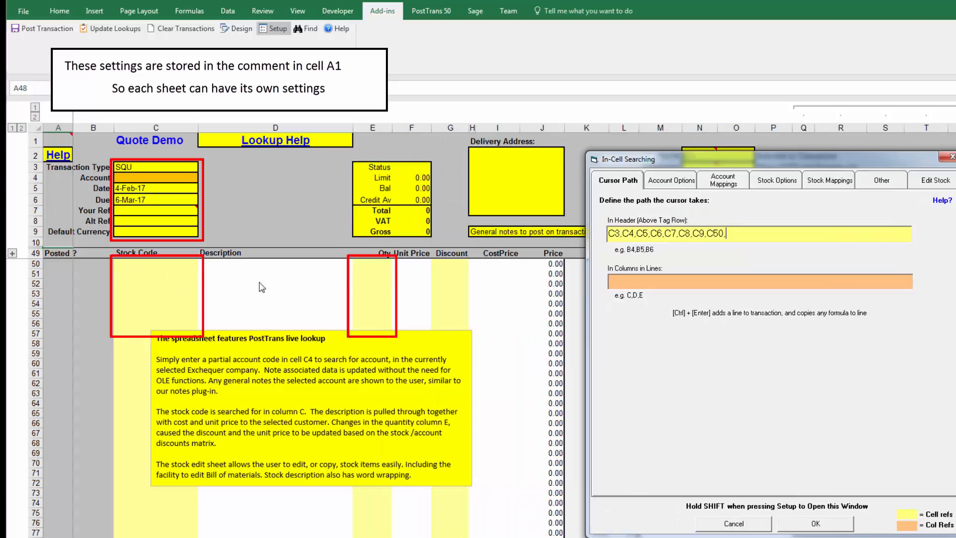
left_click(630, 281)
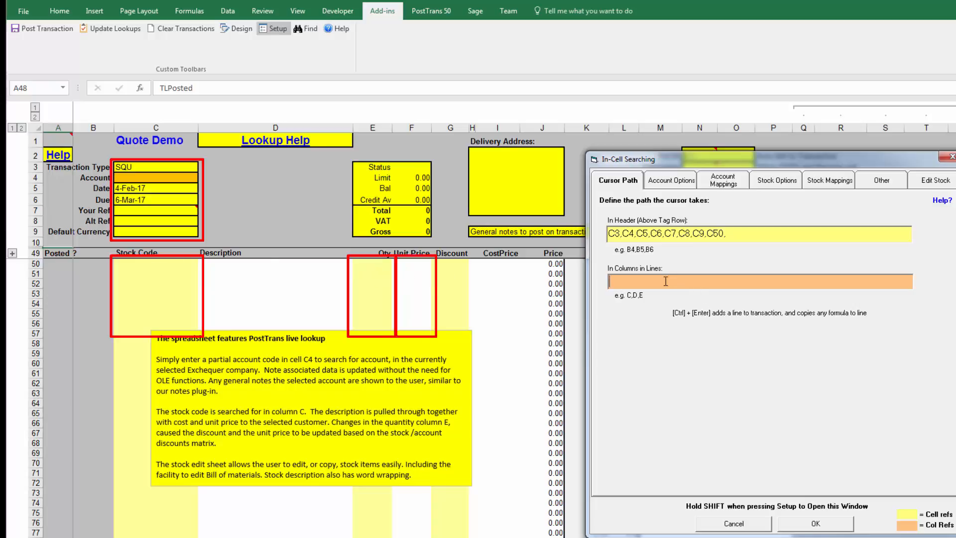
type("C")
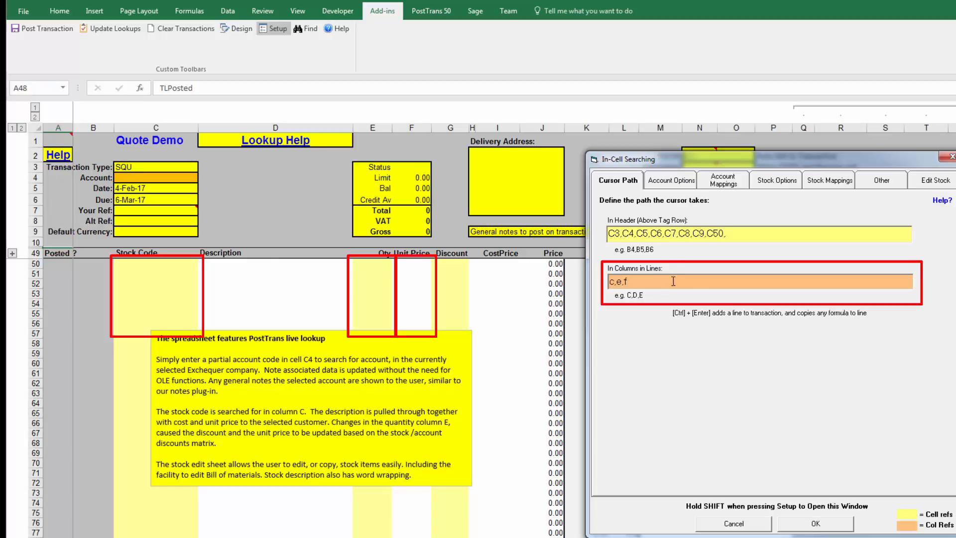
- Review the account options, account and stock mappings tabs, then apply the In-Cell Searching settings
left_click(673, 182)
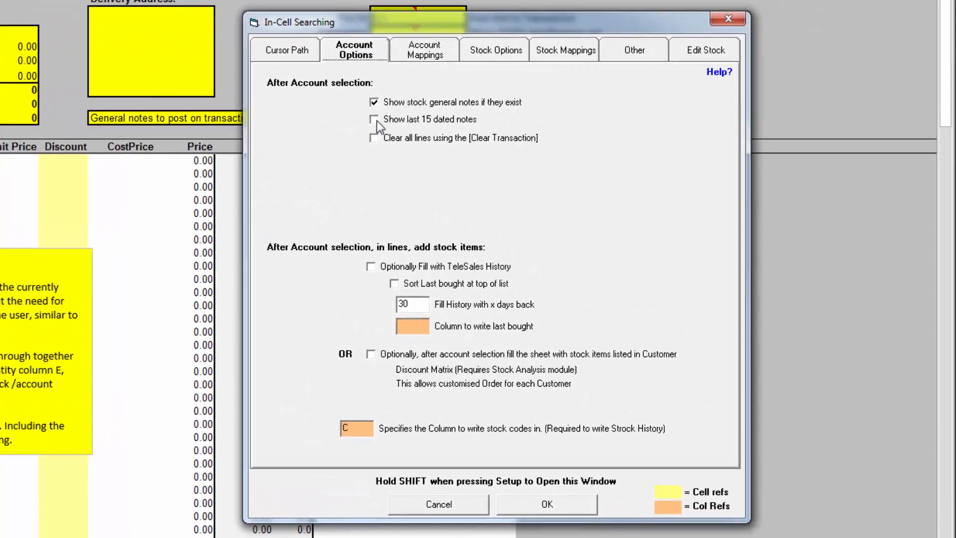
left_click(355, 428)
left_click(438, 54)
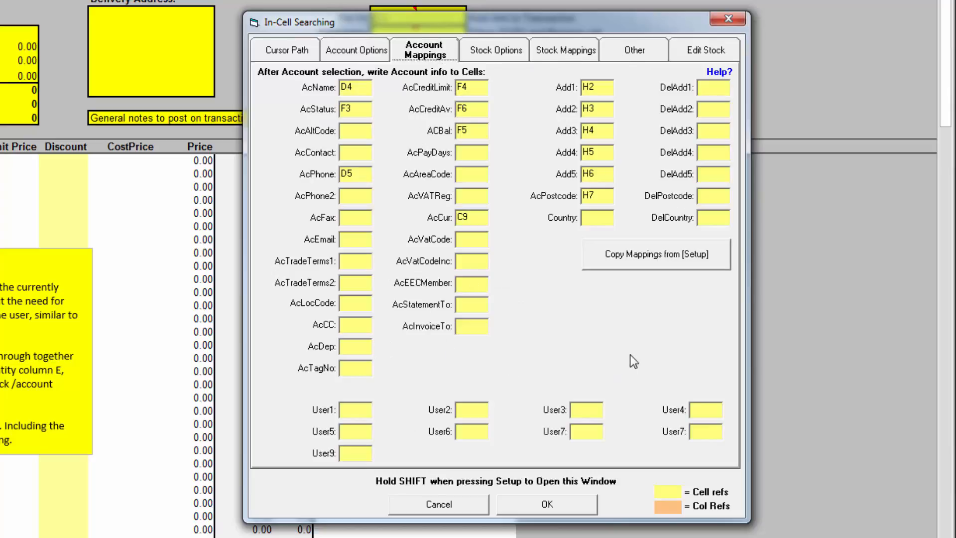
left_click(506, 56)
left_click(546, 52)
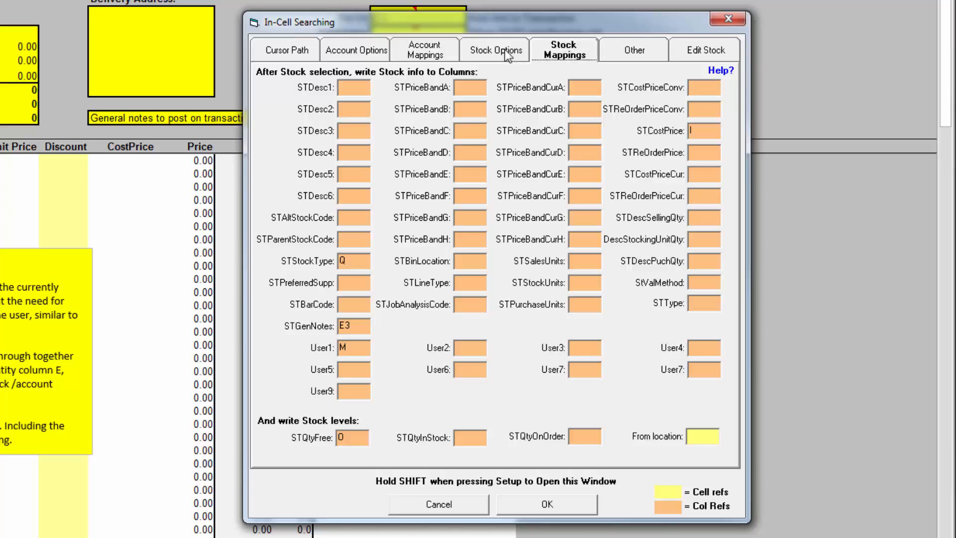
left_click(302, 50)
left_click(546, 505)
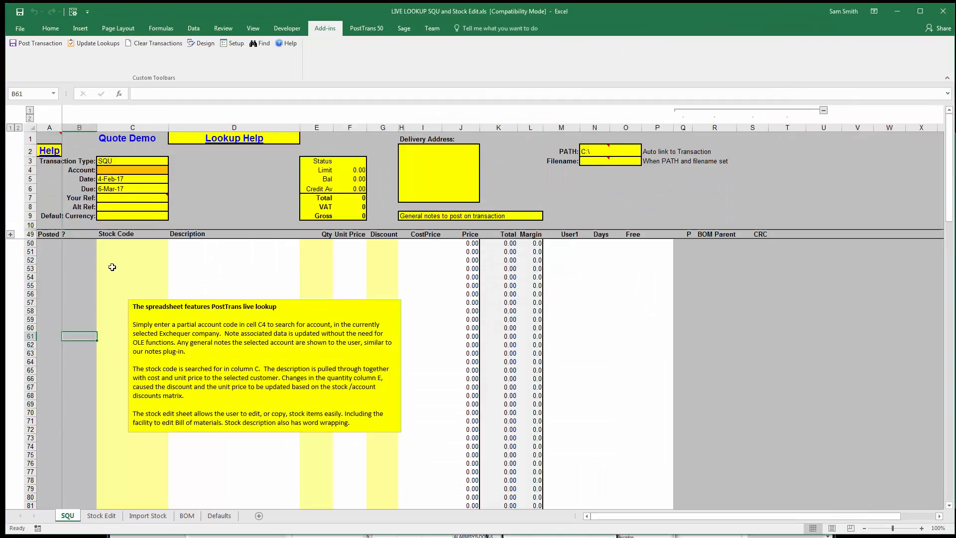
- Search the Account cell and select the customer Applied Studios Limited from the lookup list
left_click(118, 171)
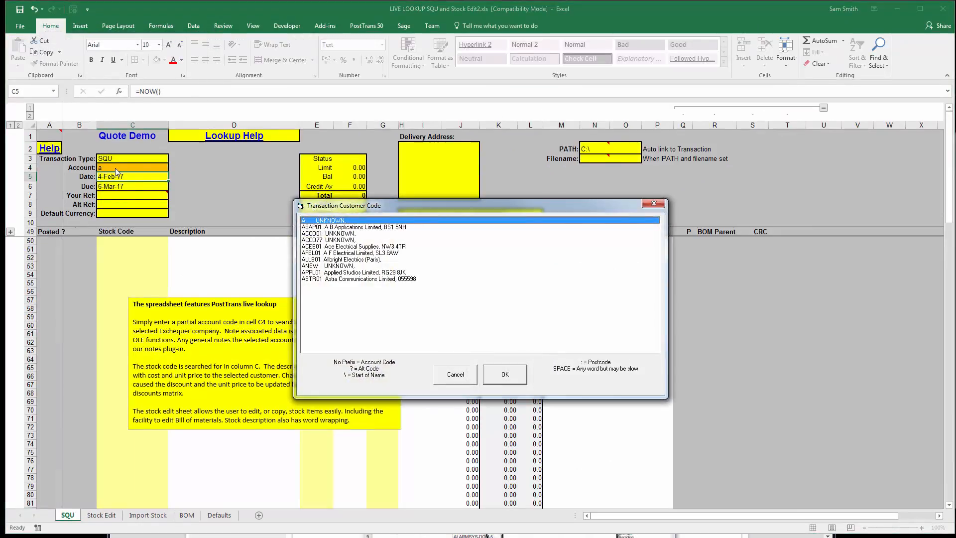
double_click(345, 273)
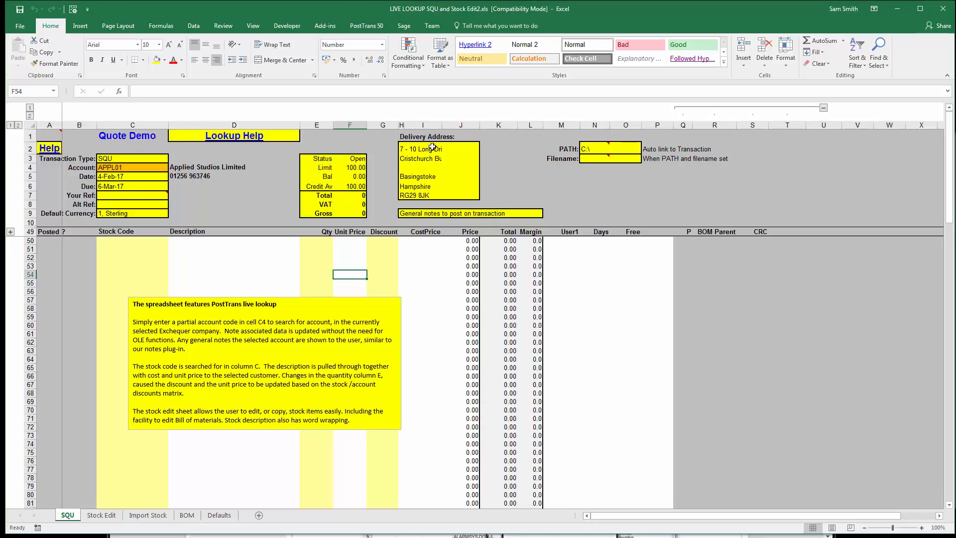
- Search 'ba' in the first stock code line, pick BAT-1.5C-ALK, and enter a quantity of 3
left_click(146, 241)
type("ba")
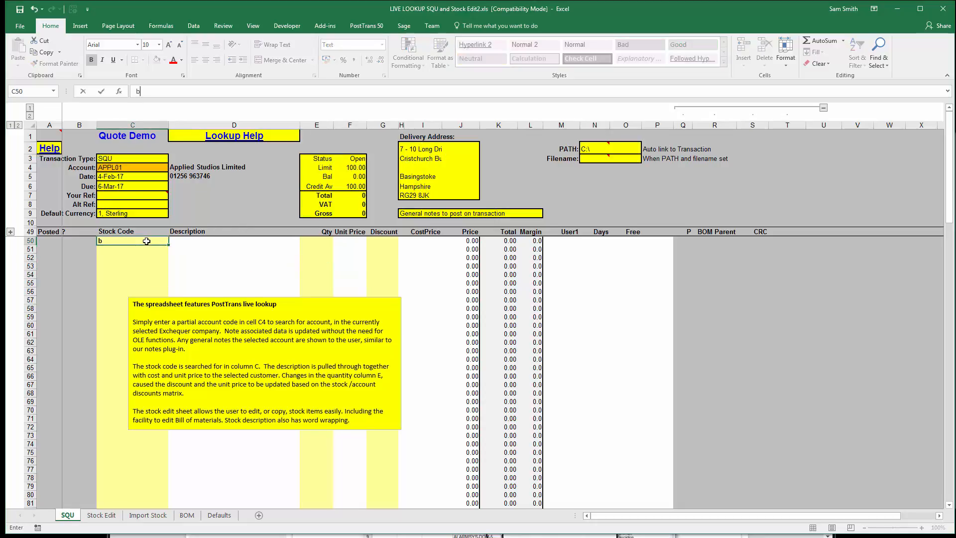
key("Tab")
key("Down")
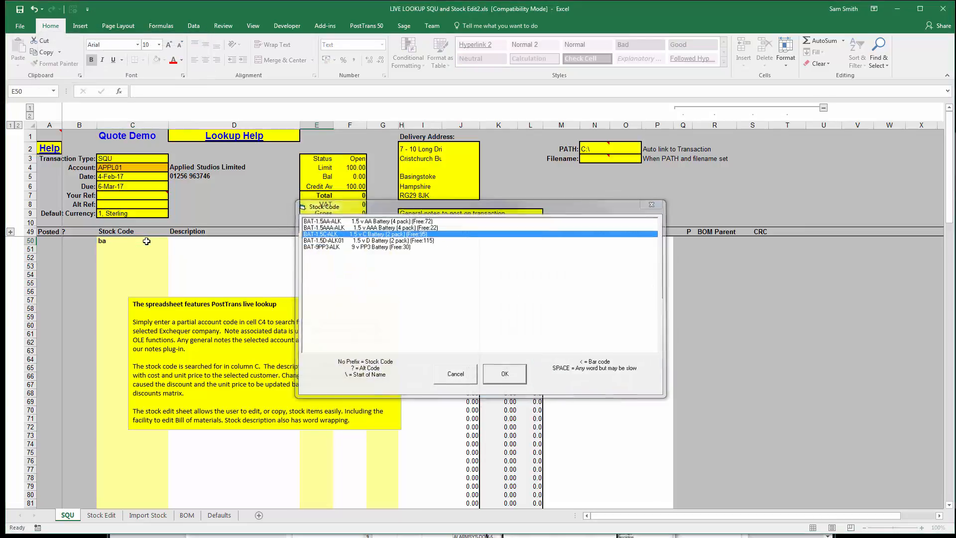
key("Return")
type("3")
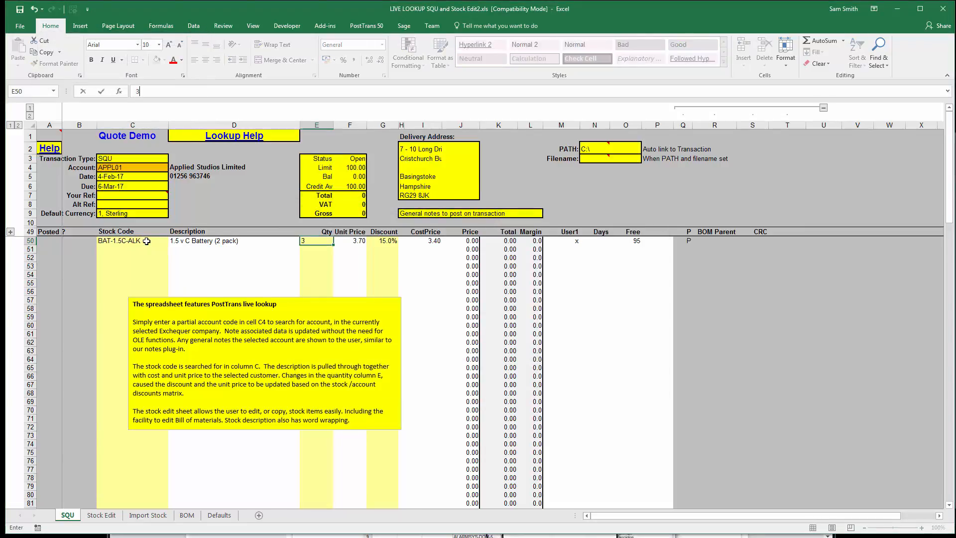
key("Tab")
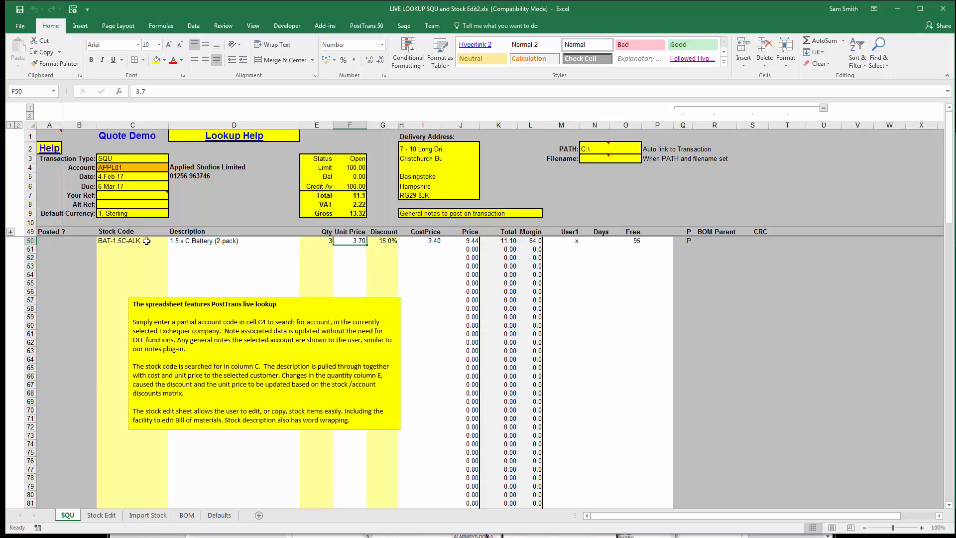
- Expand the grouped header rows, hide rows 12 to 39, and select the StockCode^ tag cell C48
left_click(11, 232)
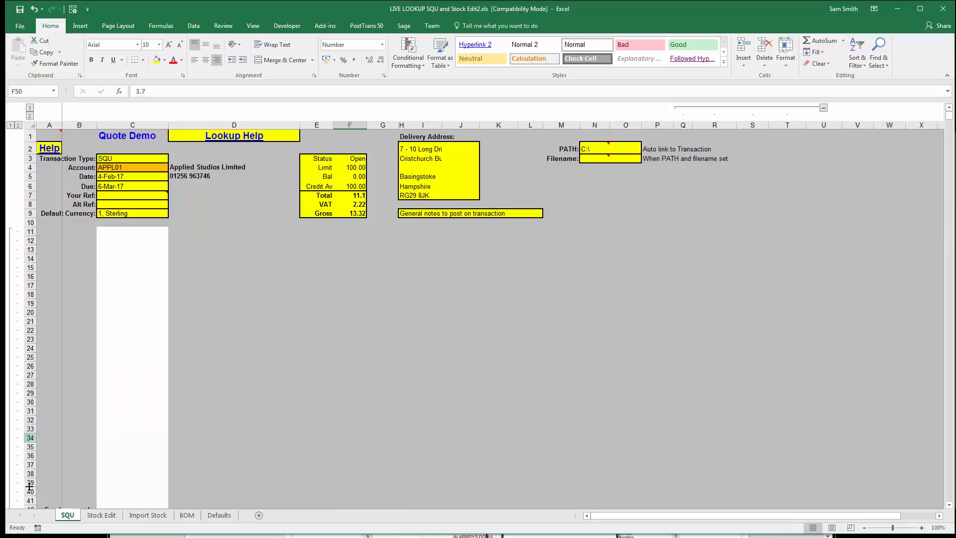
left_click_drag(28, 482, 29, 240)
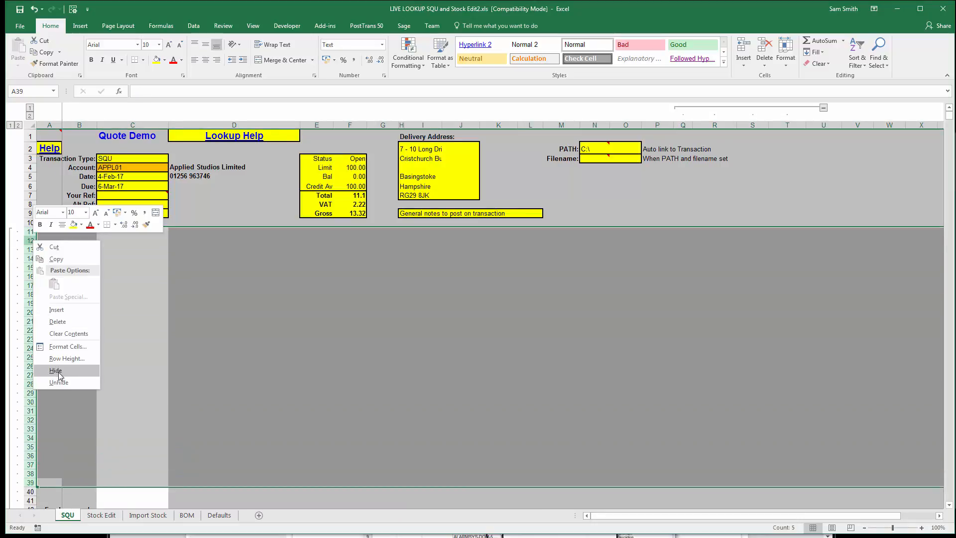
left_click(57, 373)
left_click(142, 311)
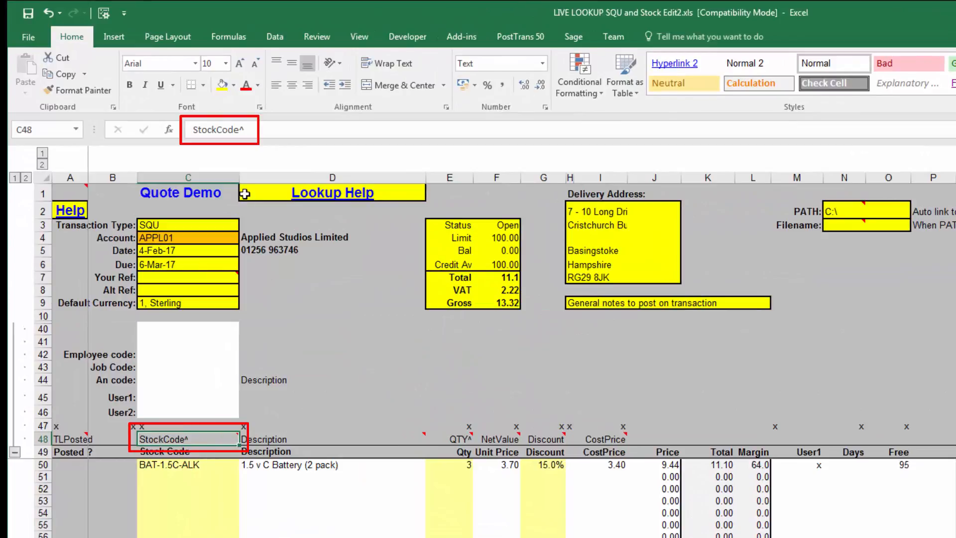
- Open the PostTrans System Setup, review the Trans Header Cell Refs and Trans Header Cells2 tabs, and cancel the dialog
left_click_drag(240, 129, 248, 128)
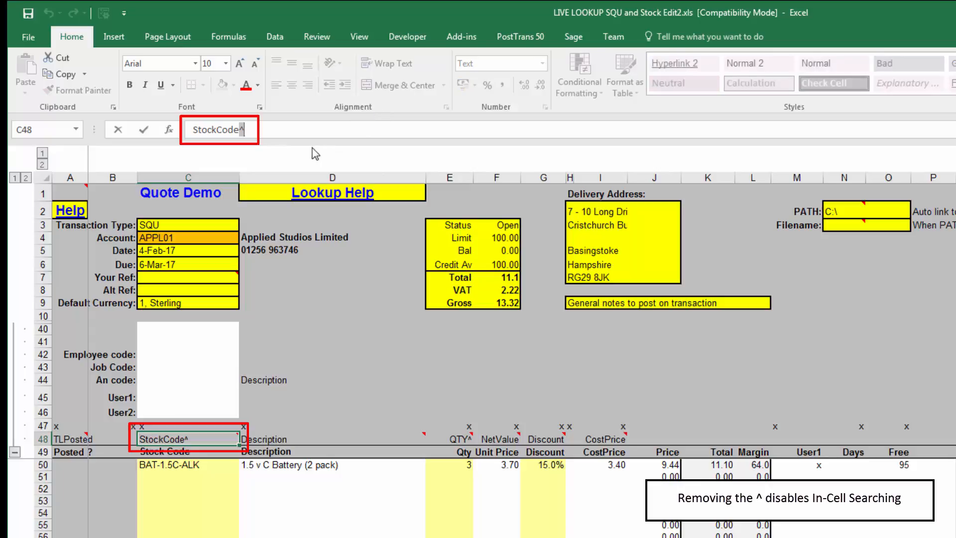
left_click(462, 42)
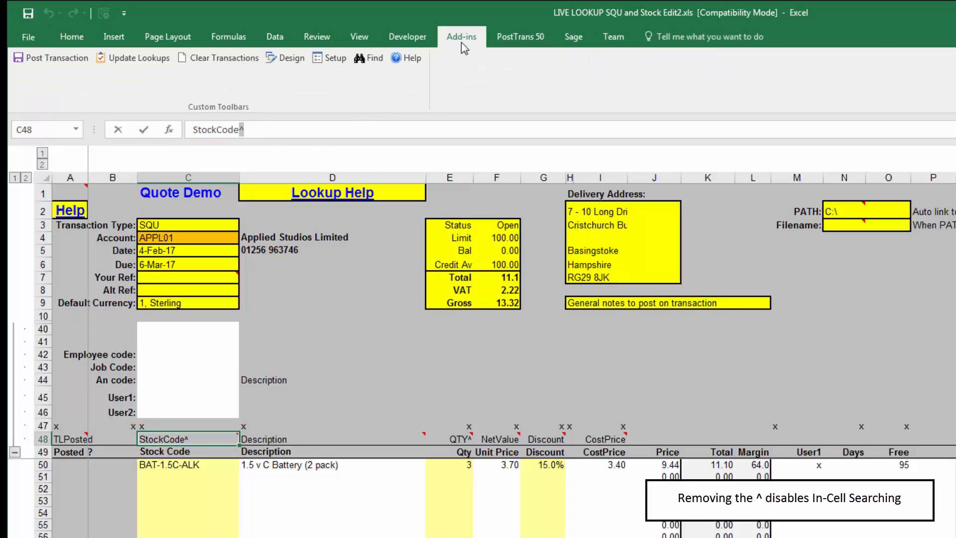
left_click(359, 265)
left_click(329, 59)
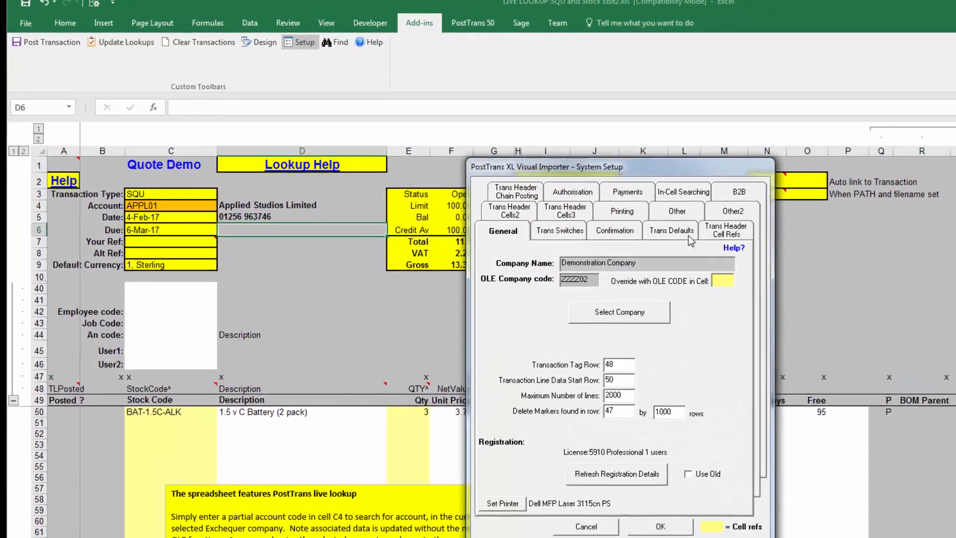
left_click(794, 262)
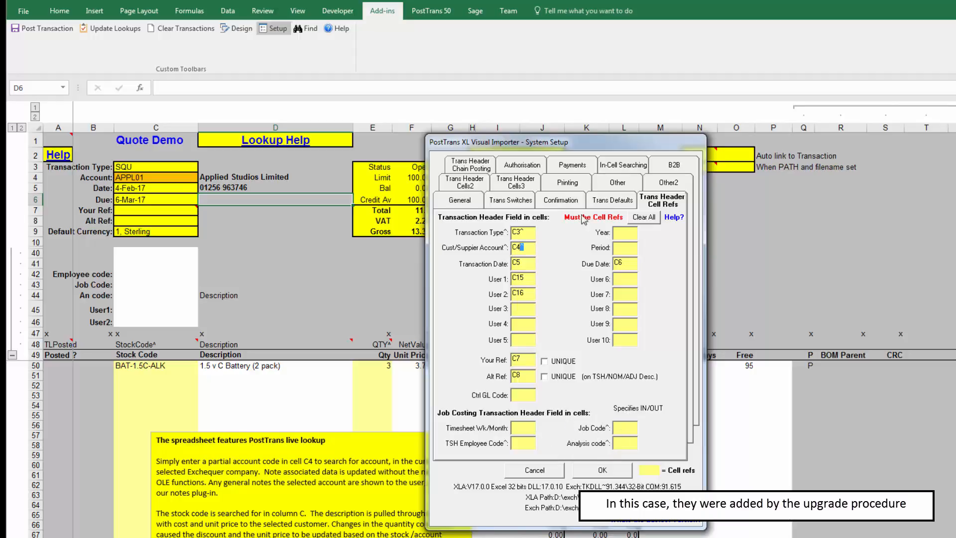
left_click(468, 185)
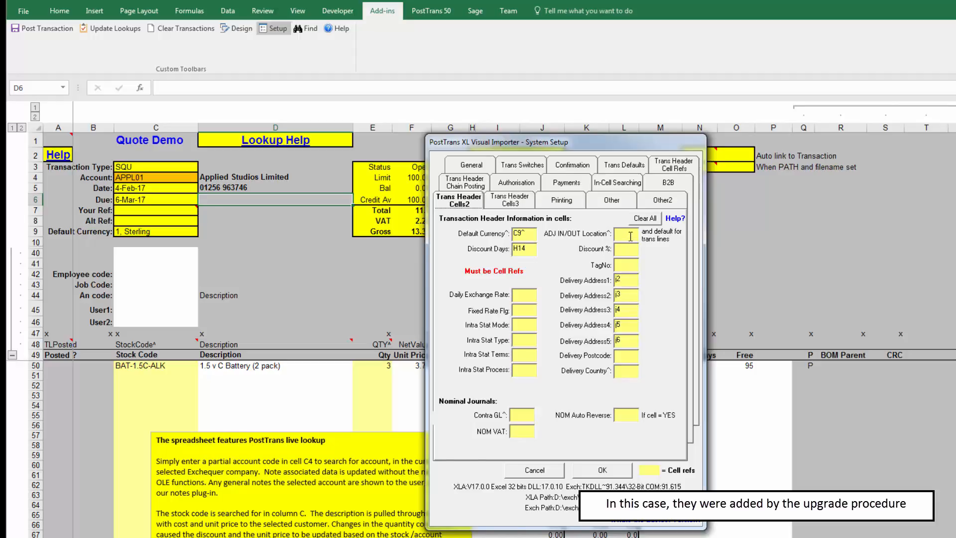
left_click(552, 473)
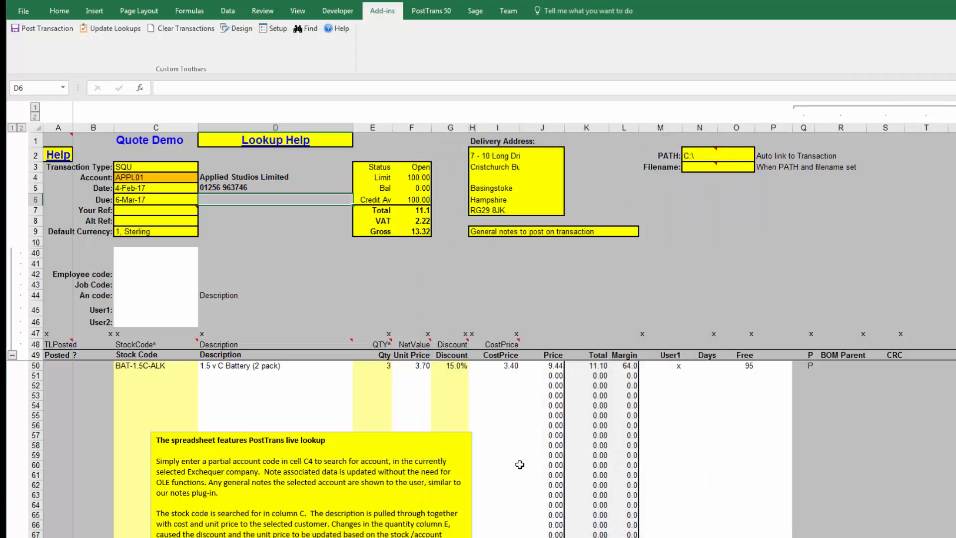
- Open the Excel Add-ins manager from the options, untick Posttranslivelookup, and cancel the Add-ins dialog
mouse_move(157, 346)
left_click(23, 11)
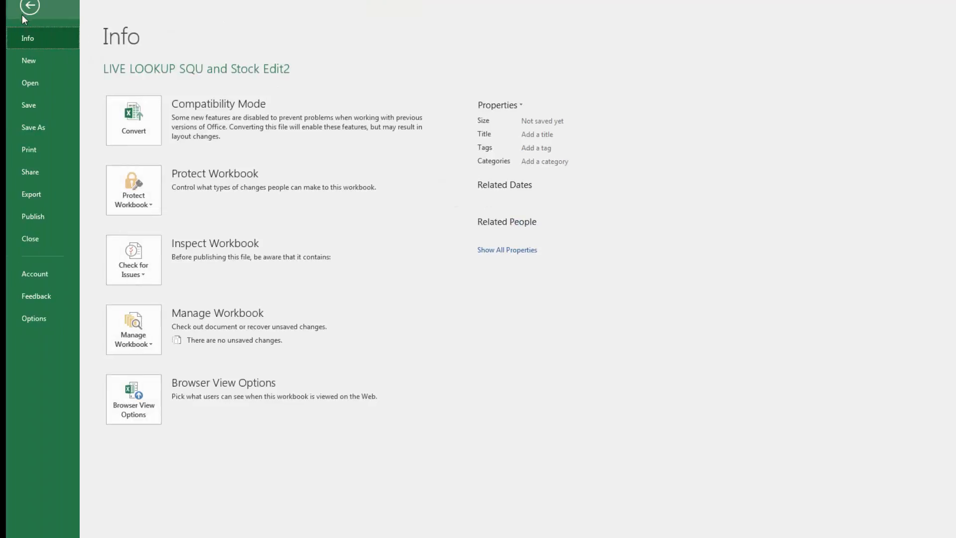
left_click(33, 318)
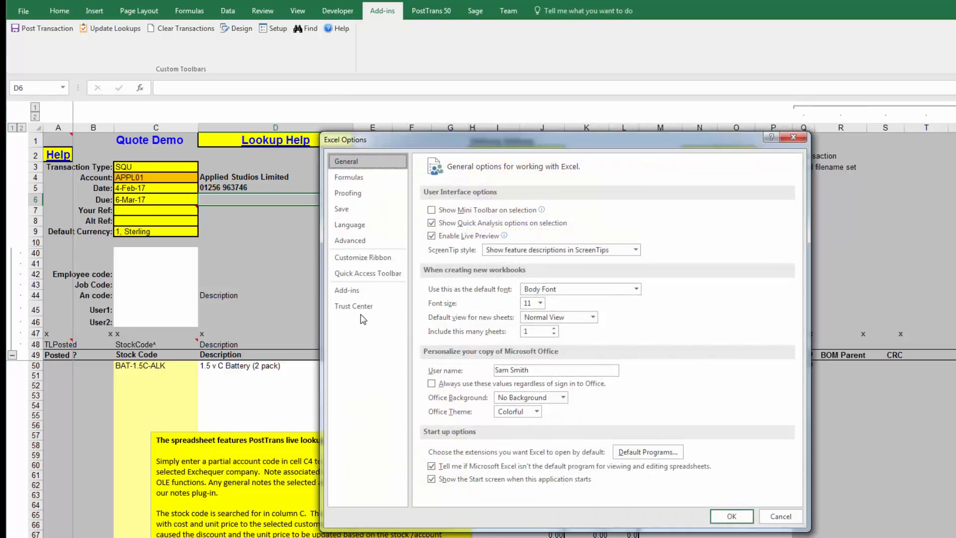
left_click(356, 291)
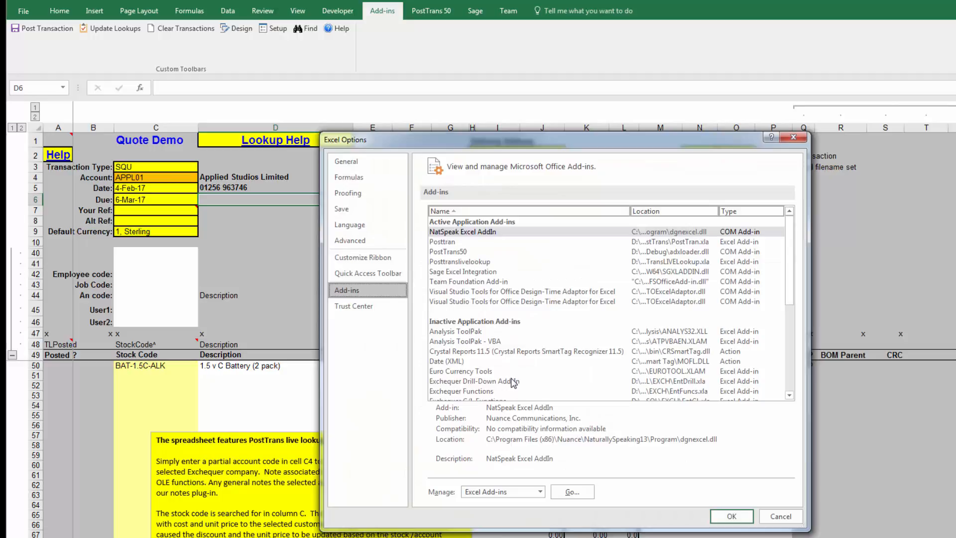
left_click(566, 492)
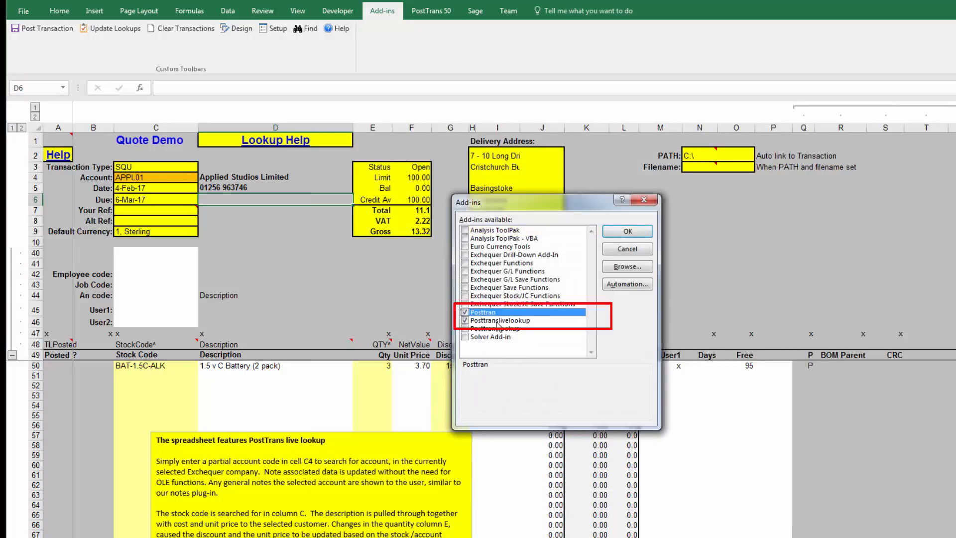
left_click(474, 321)
left_click(465, 321)
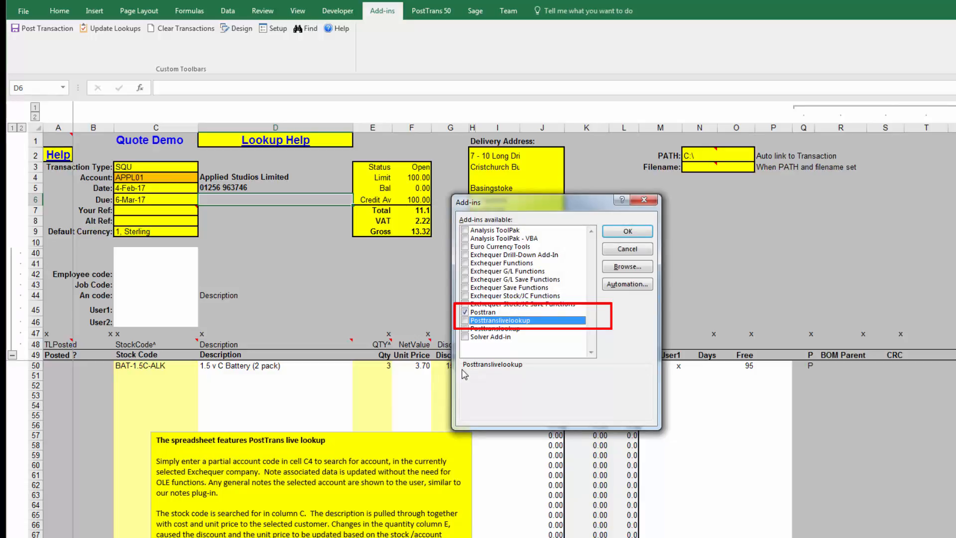
left_click(634, 251)
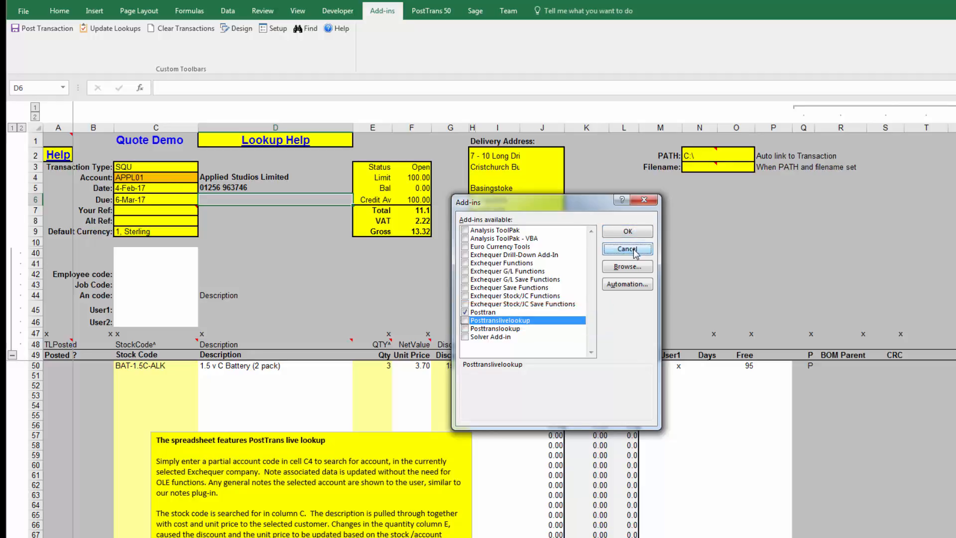
left_click(504, 294)
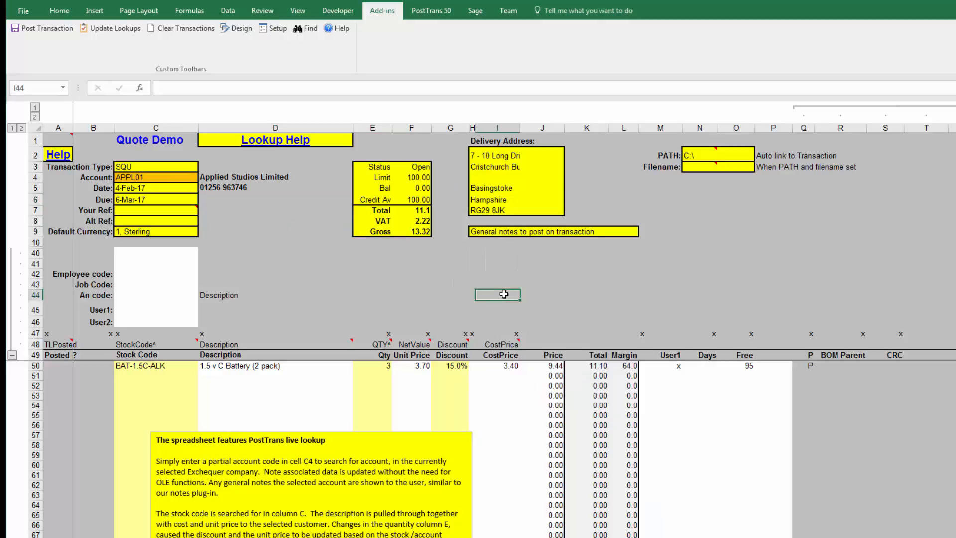